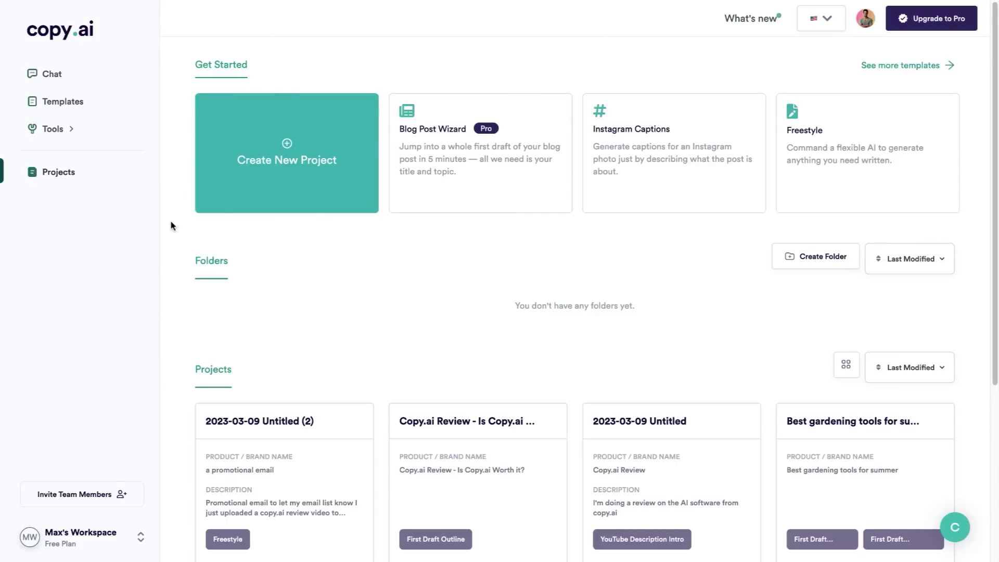
# - Open the tool library and expand Workflow, Product Descriptions, Digital Ad Copy and Startup Tools
pyautogui.click(76, 129)
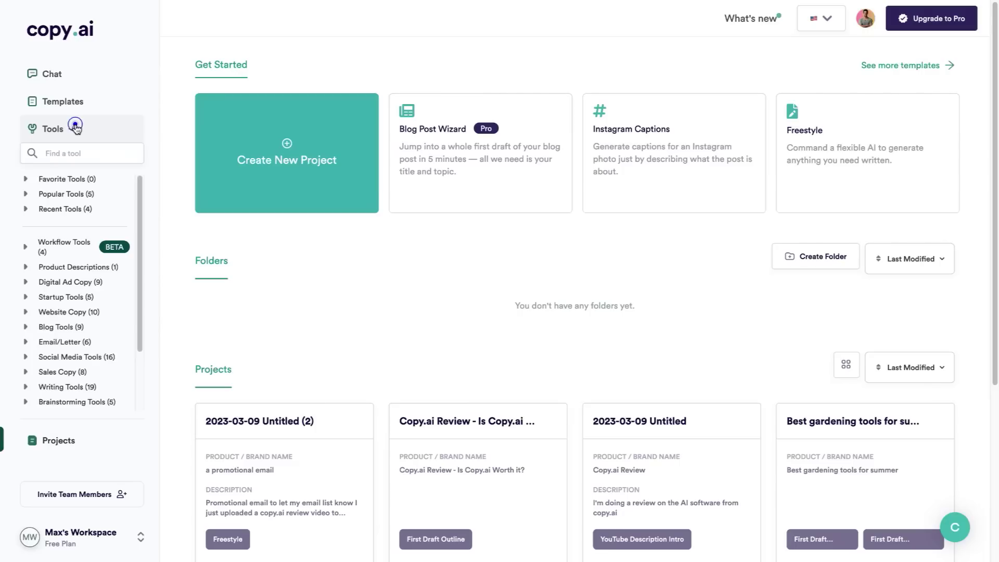
pyautogui.scroll(-3, 137, 201)
pyautogui.scroll(3, 145, 194)
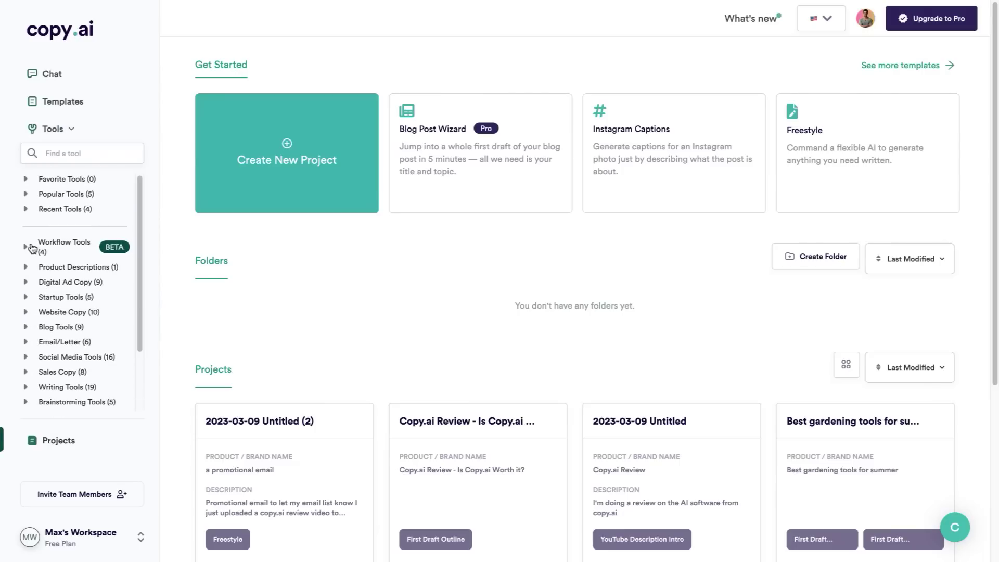
pyautogui.click(24, 247)
pyautogui.scroll(-1, 14, 242)
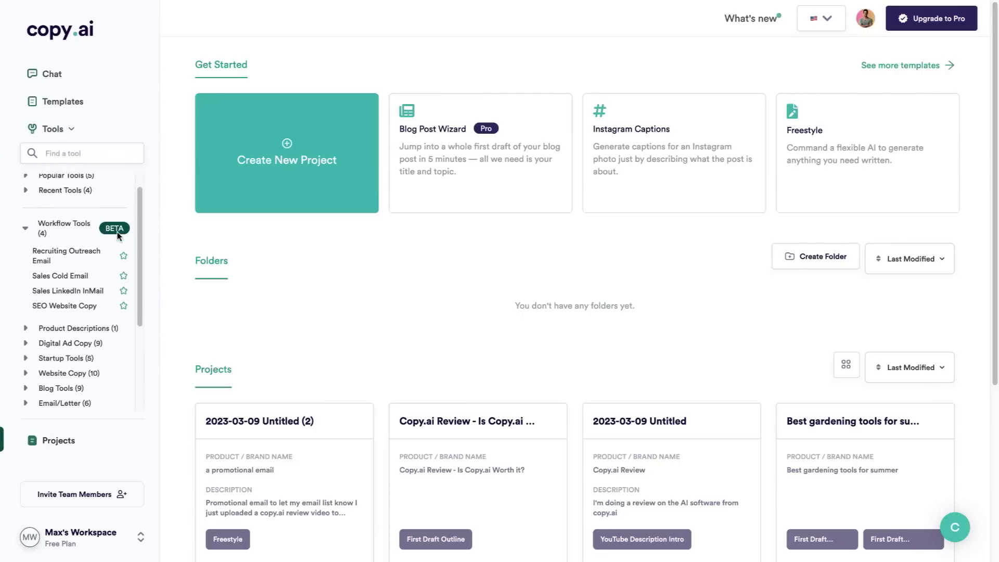
pyautogui.click(26, 322)
pyautogui.scroll(-3, 26, 318)
pyautogui.click(74, 277)
pyautogui.scroll(-5, 68, 322)
pyautogui.click(73, 339)
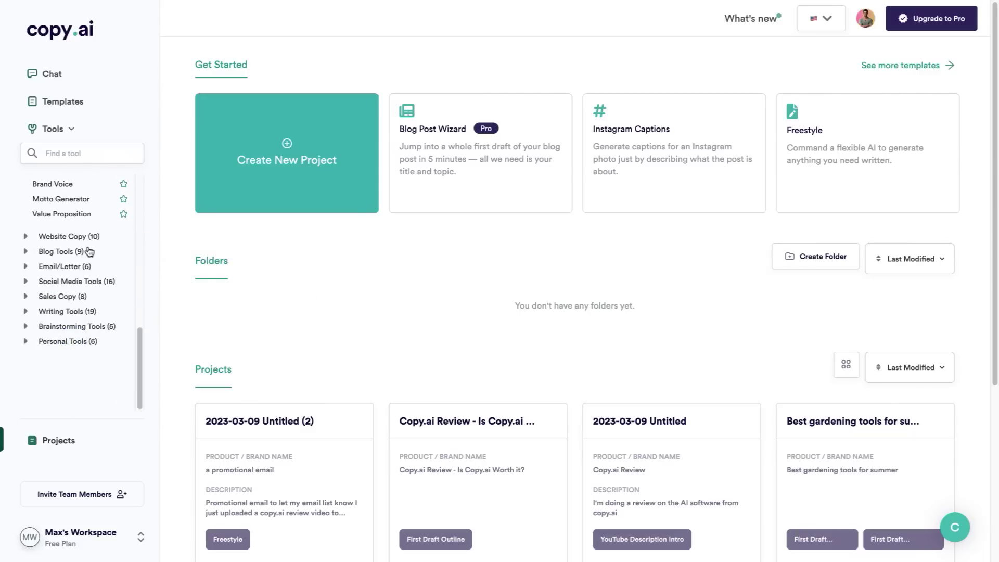
# - Expand the Website Copy, Blog Tools, Email/Letter and Social Media Tools categories
pyautogui.click(83, 236)
pyautogui.scroll(-4, 78, 235)
pyautogui.click(82, 324)
pyautogui.click(83, 405)
pyautogui.scroll(-4, 86, 328)
pyautogui.click(85, 325)
pyautogui.scroll(-3, 84, 332)
pyautogui.scroll(-3, 78, 359)
# - Expand the Sales Copy, Writing Tools, Brainstorming Tools and Personal Tools categories
pyautogui.click(79, 369)
pyautogui.scroll(-5, 102, 303)
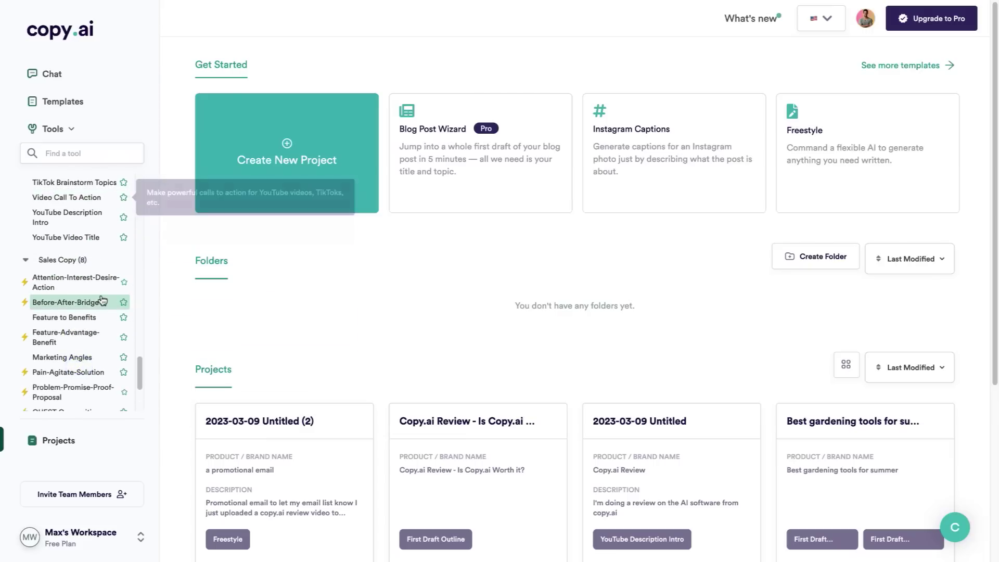
pyautogui.click(92, 327)
pyautogui.scroll(-6, 96, 302)
pyautogui.click(94, 324)
pyautogui.scroll(-2, 86, 333)
pyautogui.click(82, 342)
pyautogui.scroll(-2, 85, 341)
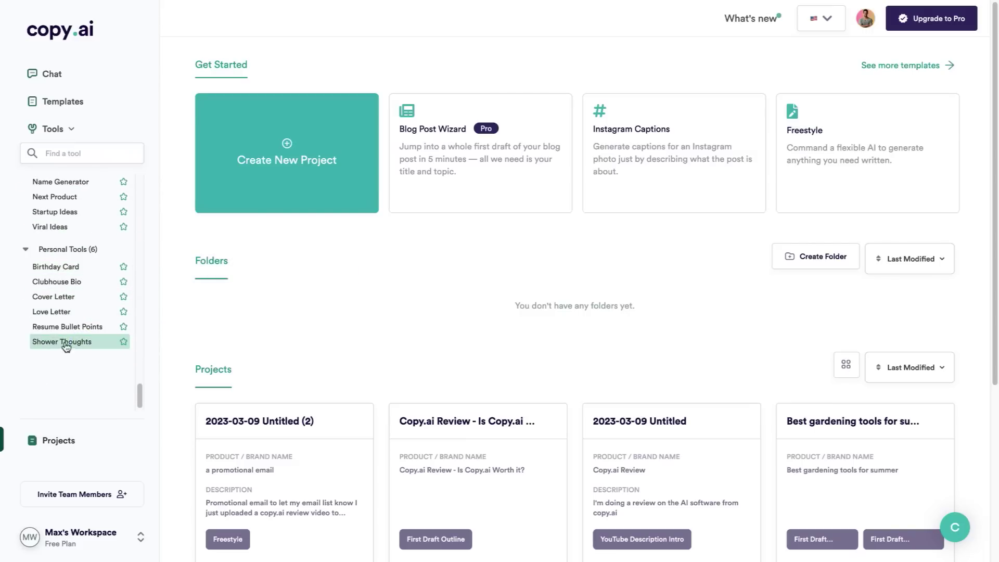
# - Scroll back up through the fully expanded tool list to the top
pyautogui.scroll(2, 130, 362)
pyautogui.scroll(2, 138, 335)
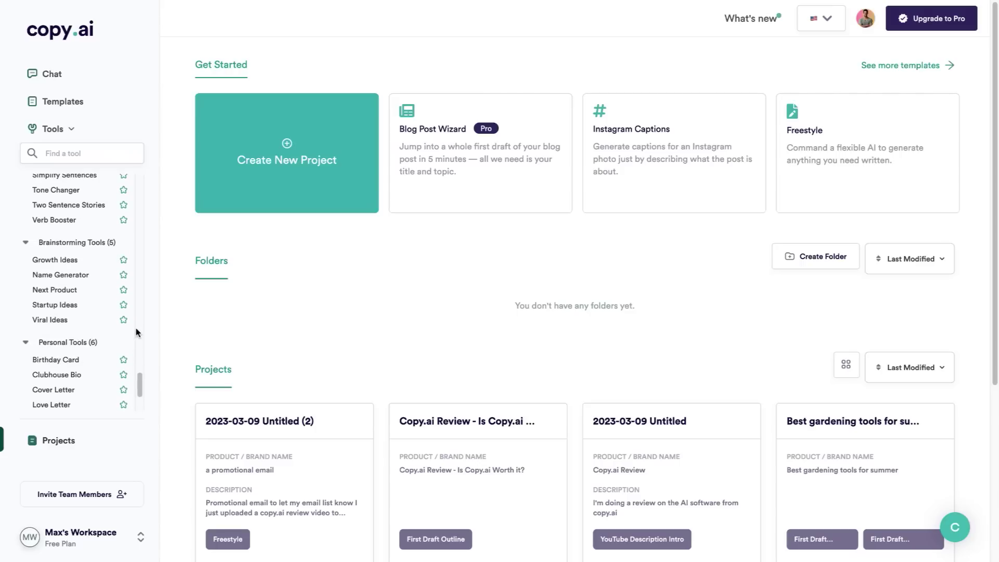
pyautogui.scroll(8, 136, 332)
pyautogui.scroll(3, 137, 332)
pyautogui.scroll(4, 136, 332)
pyautogui.scroll(3, 136, 332)
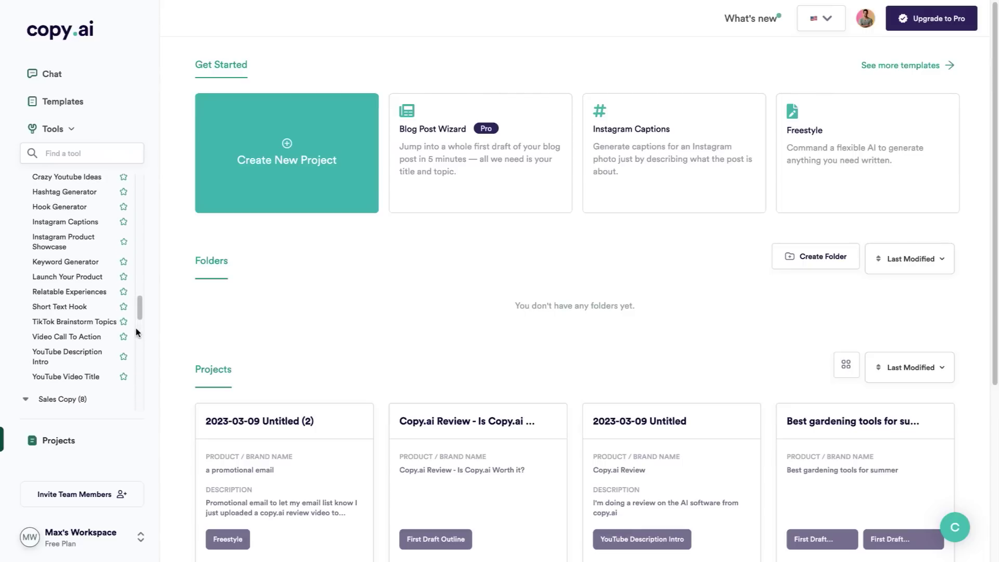
pyautogui.scroll(1, 136, 332)
pyautogui.scroll(10, 137, 332)
pyautogui.scroll(8, 138, 332)
pyautogui.scroll(9, 140, 332)
pyautogui.scroll(4, 141, 332)
pyautogui.scroll(6, 141, 332)
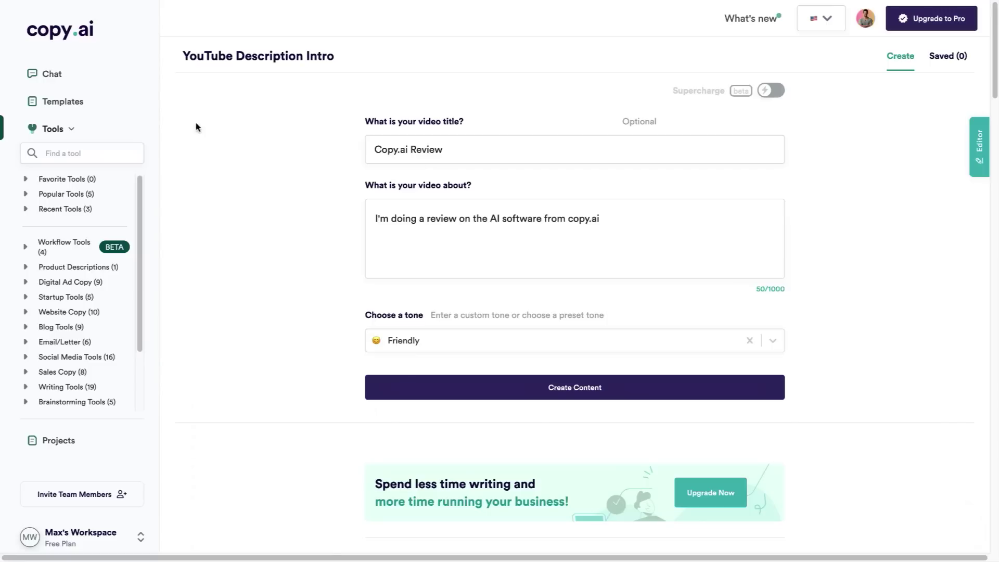
# - Check the 'Copy.ai Review' title and description, keep the Friendly tone, and generate the intros
pyautogui.moveTo(177, 55); pyautogui.dragTo(367, 59)
pyautogui.click(366, 57)
pyautogui.tripleClick(486, 147)
pyautogui.click(305, 168)
pyautogui.click(660, 346)
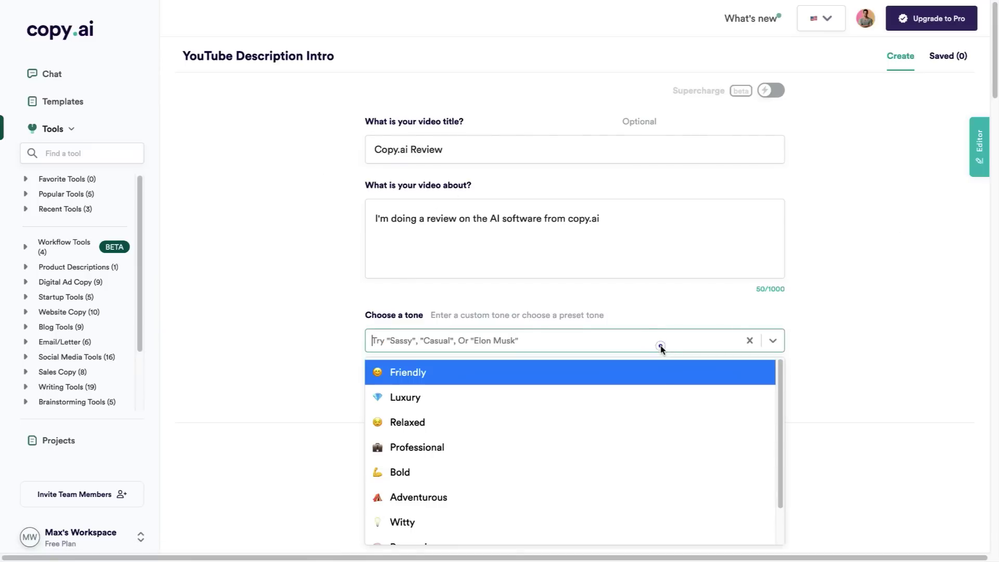
pyautogui.click(411, 373)
pyautogui.click(673, 390)
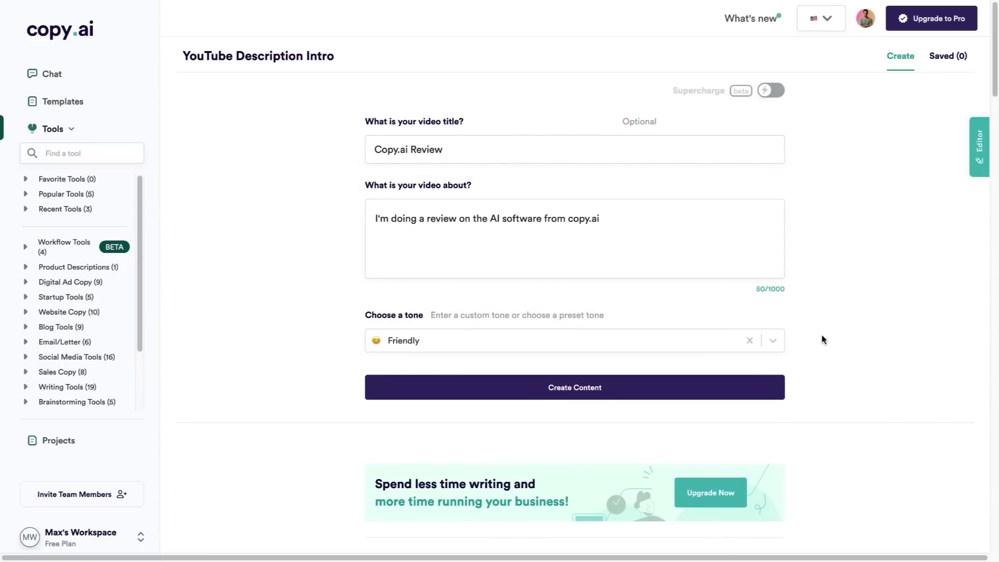
pyautogui.scroll(-8, 822, 339)
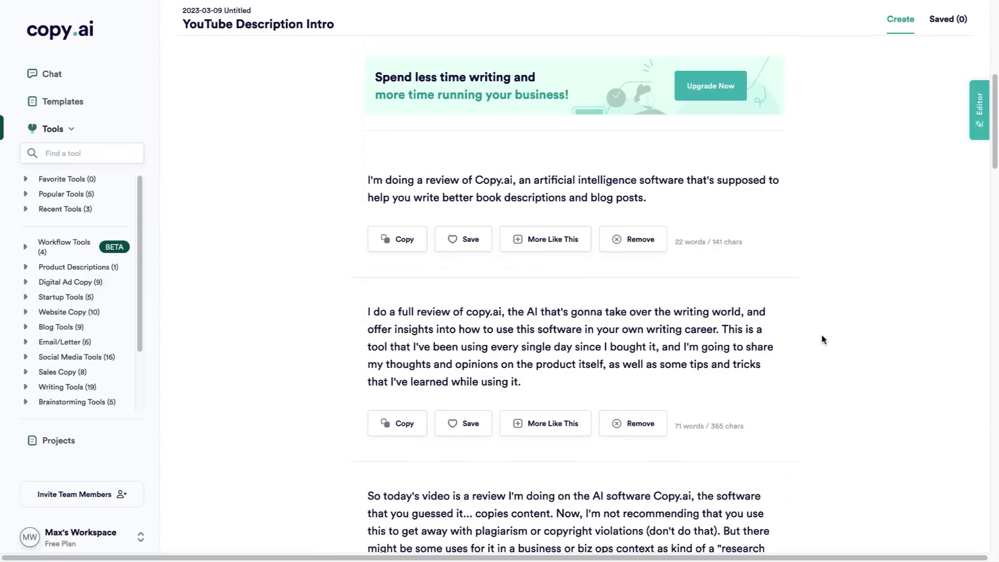
pyautogui.scroll(-1, 822, 339)
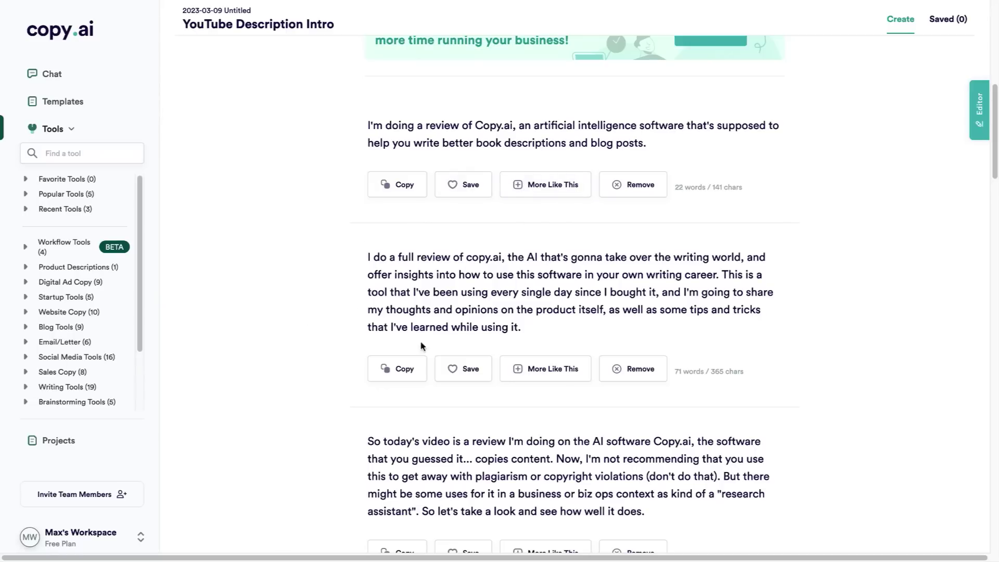
pyautogui.scroll(-2, 319, 304)
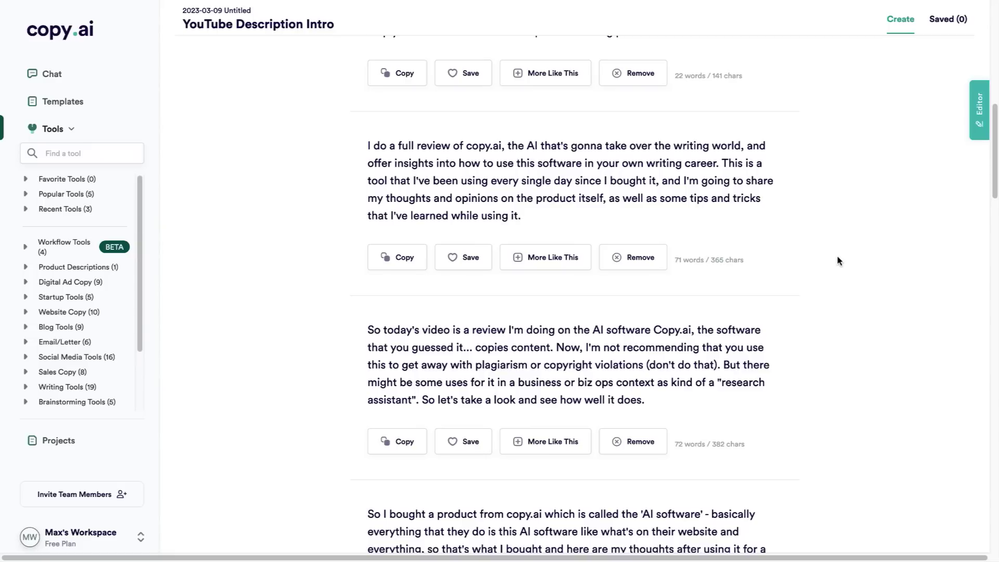
pyautogui.scroll(-15, 837, 260)
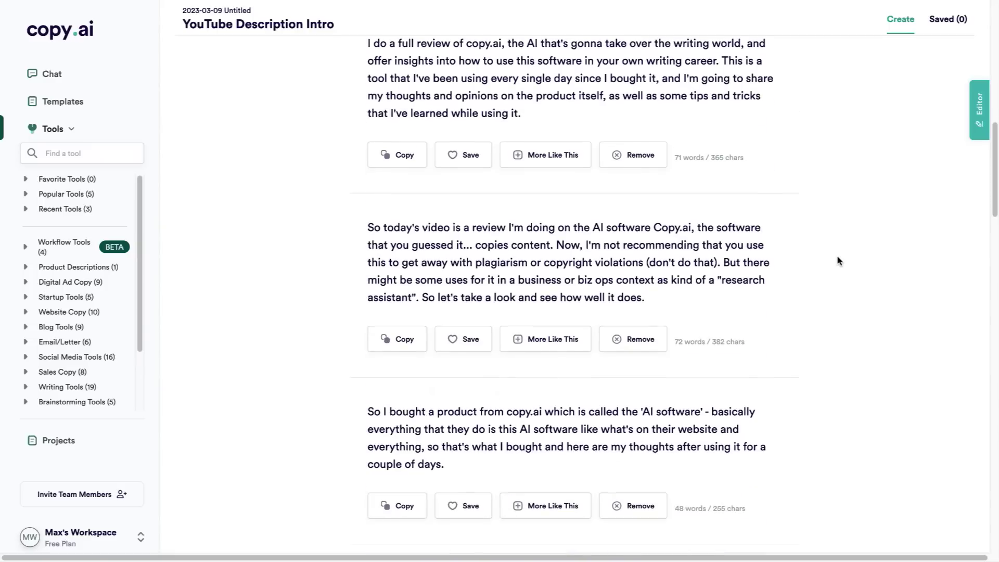
pyautogui.scroll(-7, 838, 260)
pyautogui.scroll(-11, 837, 260)
pyautogui.scroll(20, 837, 260)
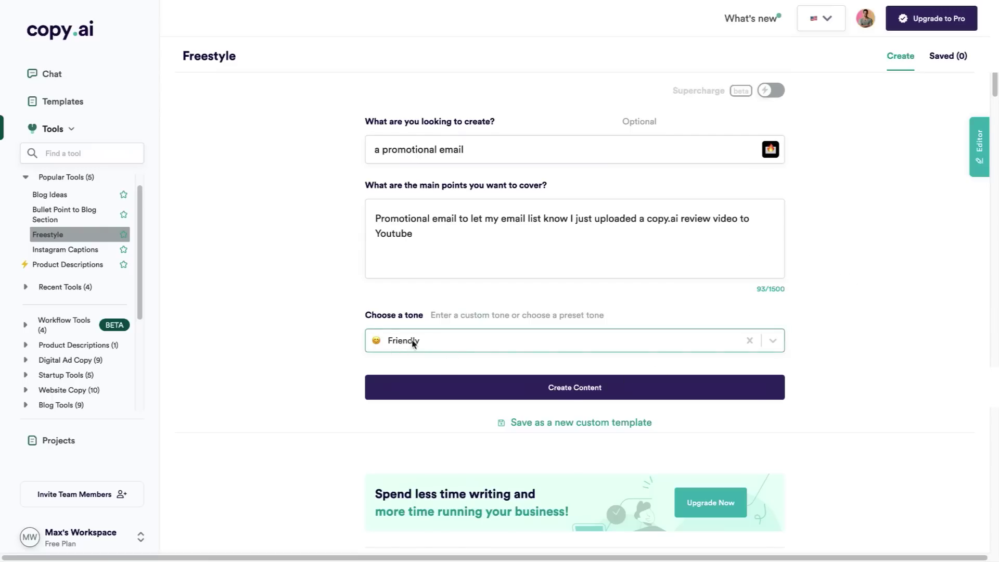
# - Generate the Freestyle promotional emails announcing the new copy.ai review video on YouTube
pyautogui.click(618, 388)
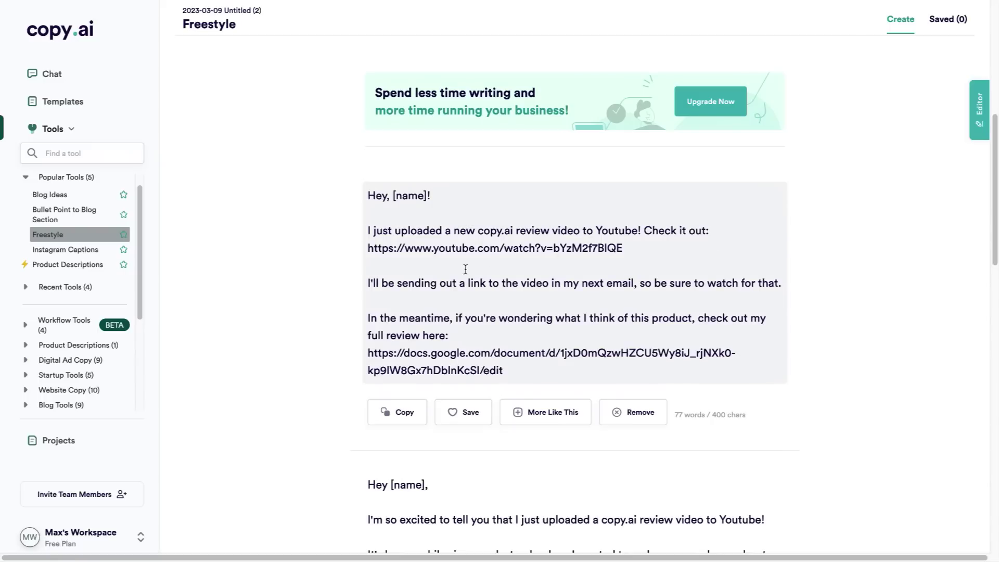
# - Look over the Freestyle email form and the Personal Tools list, then return to the Projects dashboard
pyautogui.scroll(-5, 854, 318)
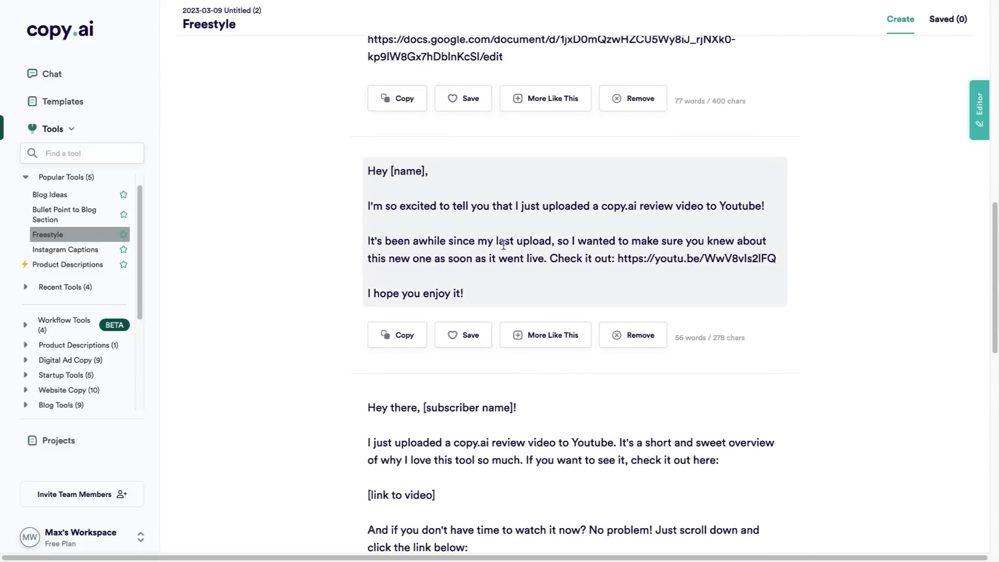
pyautogui.scroll(-8, 862, 332)
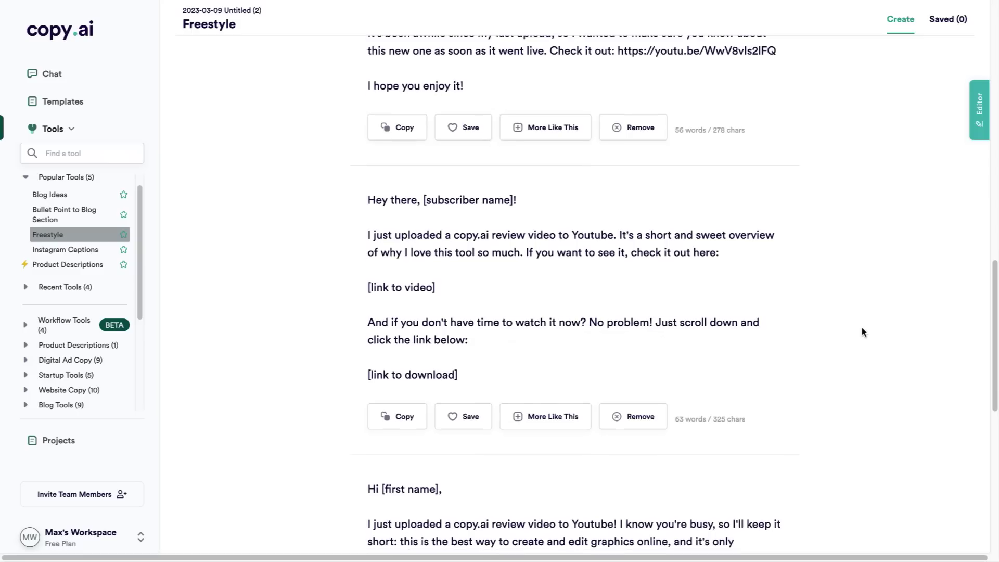
pyautogui.scroll(20, 859, 333)
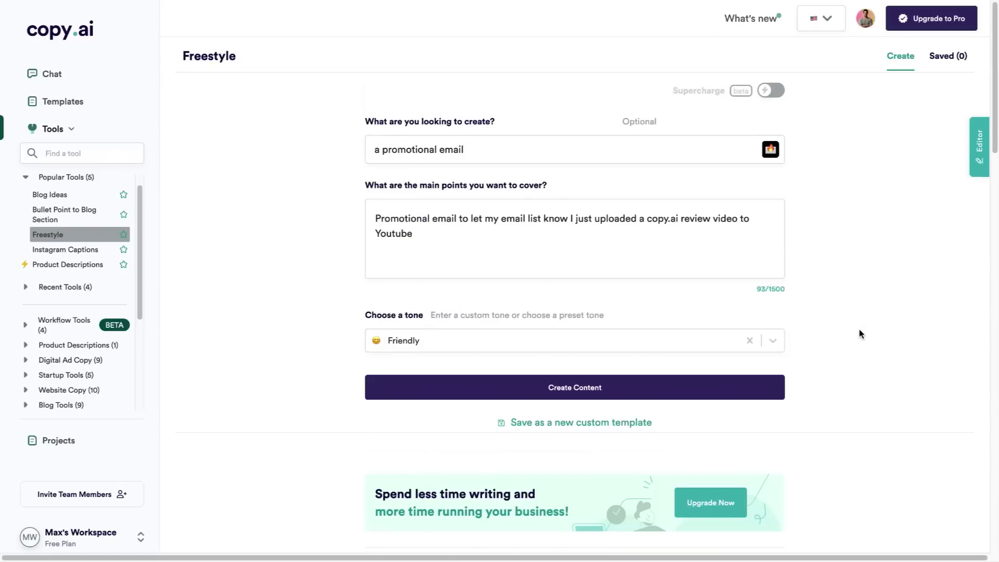
pyautogui.moveTo(139, 267); pyautogui.dragTo(157, 331)
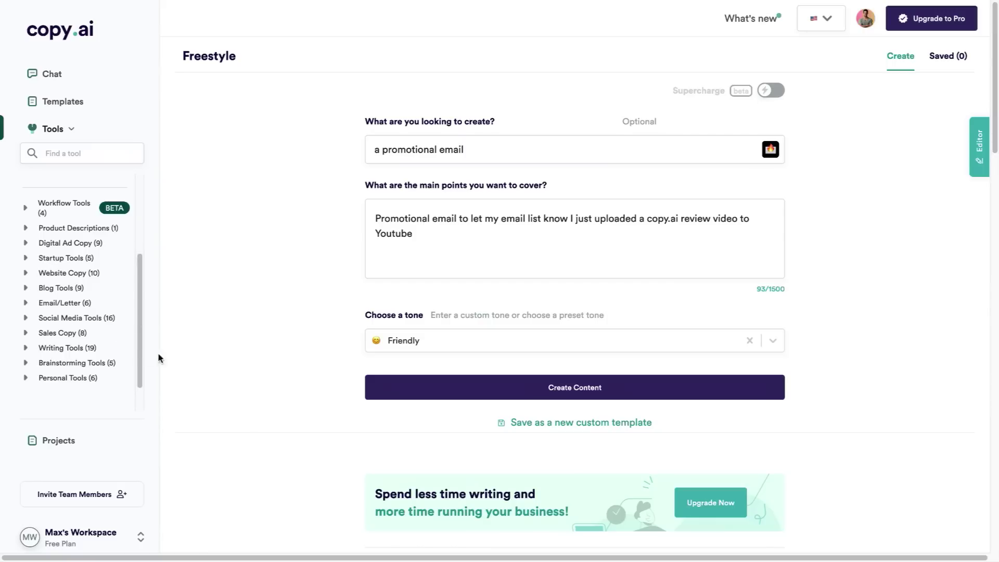
pyautogui.click(63, 379)
pyautogui.scroll(-2, 73, 377)
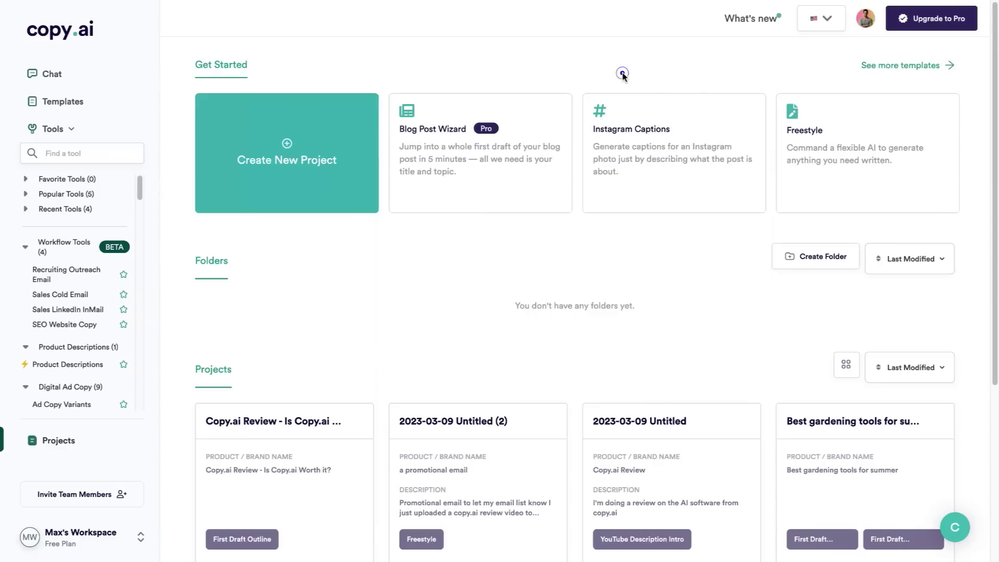
pyautogui.click(622, 73)
# - Open the 'Best gardening tools for summer' project and scroll through the 1037-word post
pyautogui.scroll(-1, 613, 430)
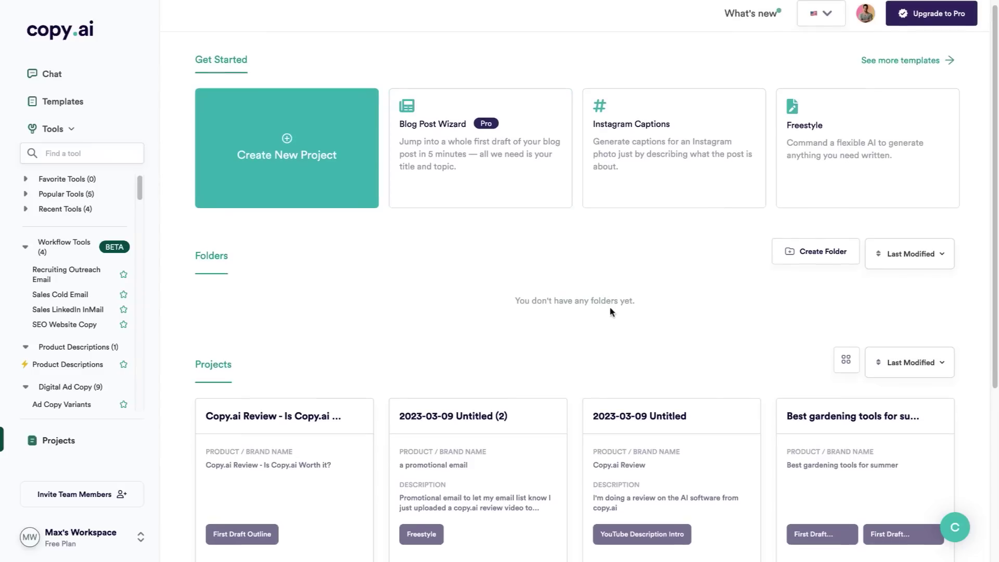
pyautogui.click(838, 414)
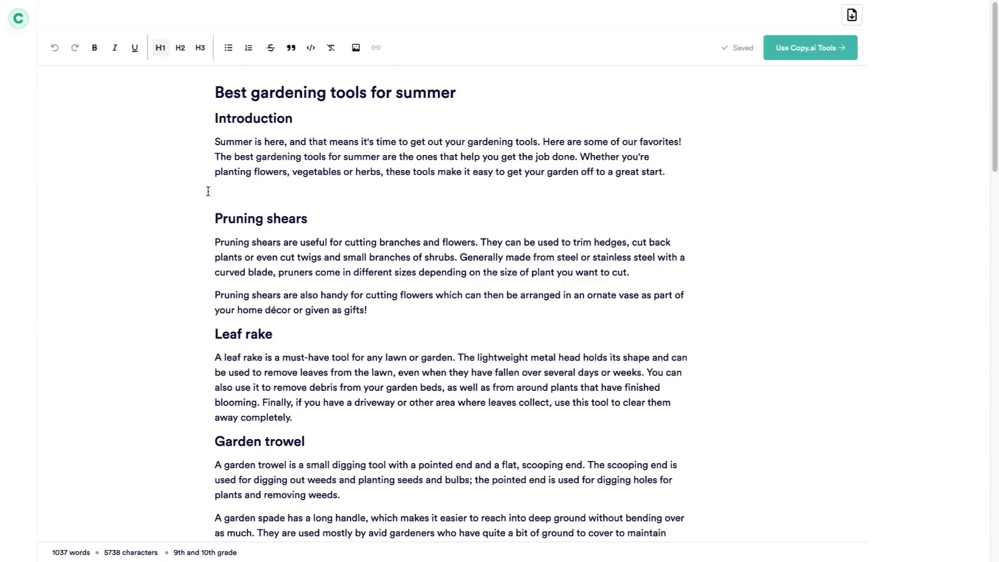
pyautogui.moveTo(223, 95); pyautogui.dragTo(582, 97)
pyautogui.click(601, 101)
pyautogui.scroll(-1, 358, 222)
pyautogui.scroll(-7, 468, 253)
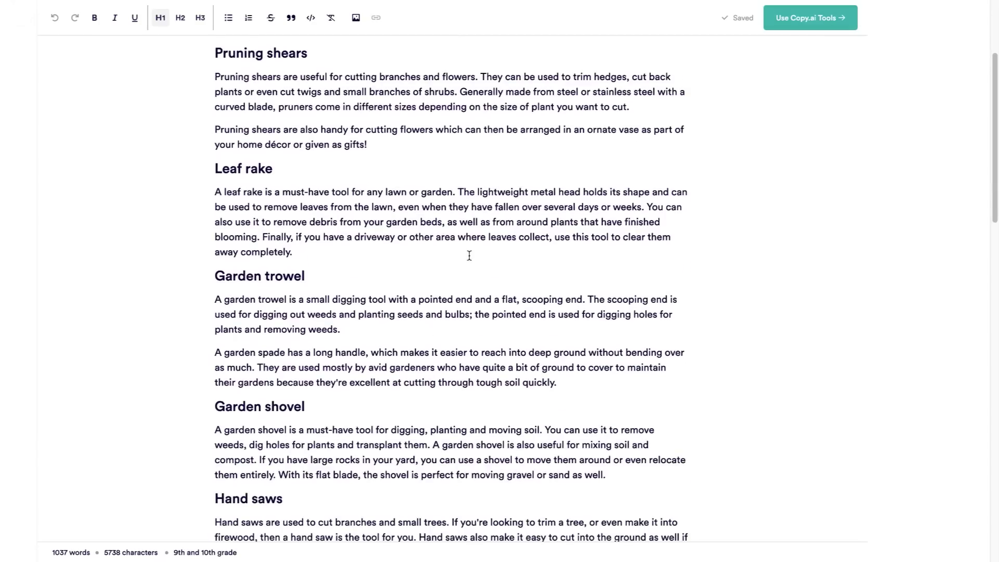
pyautogui.scroll(-15, 469, 255)
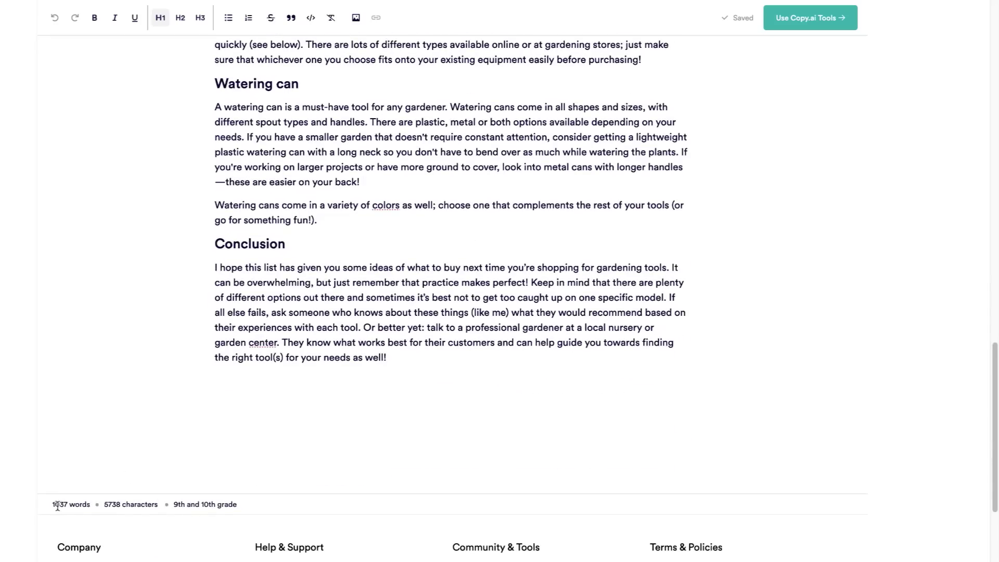
pyautogui.moveTo(187, 506)
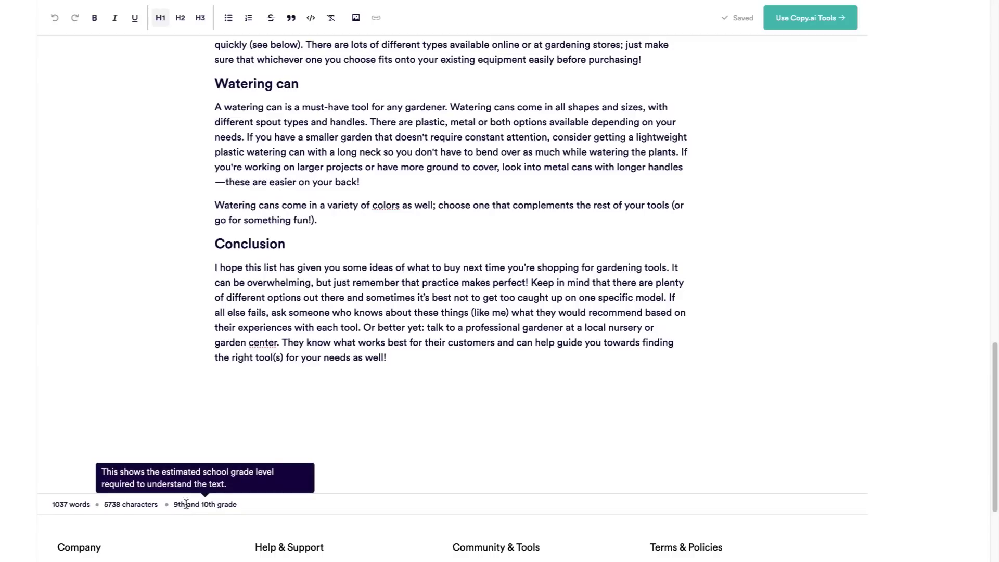
pyautogui.scroll(20, 553, 284)
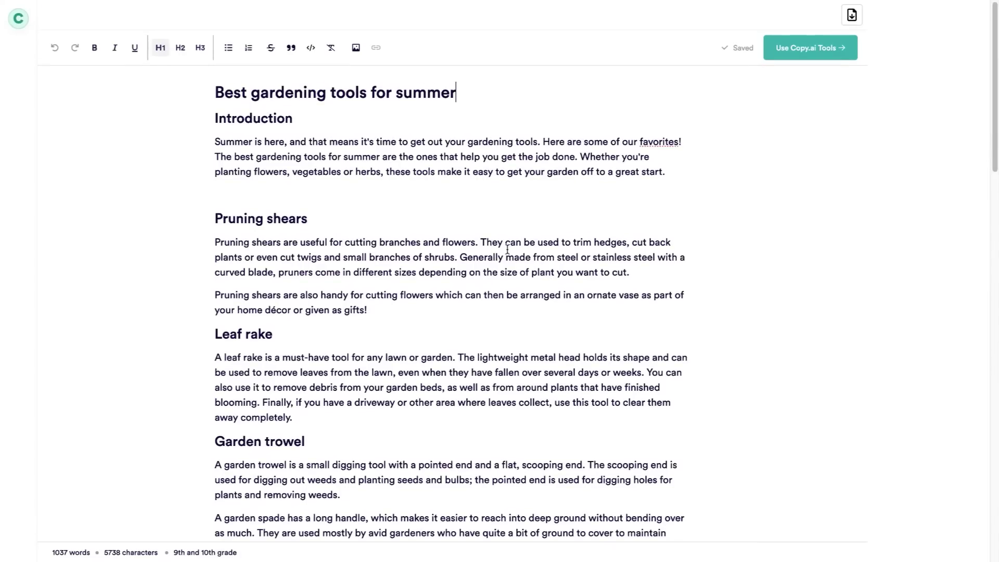
# - Go back to the projects dashboard and expand the Tools list in the sidebar
pyautogui.hotkey('alt', 'Left')
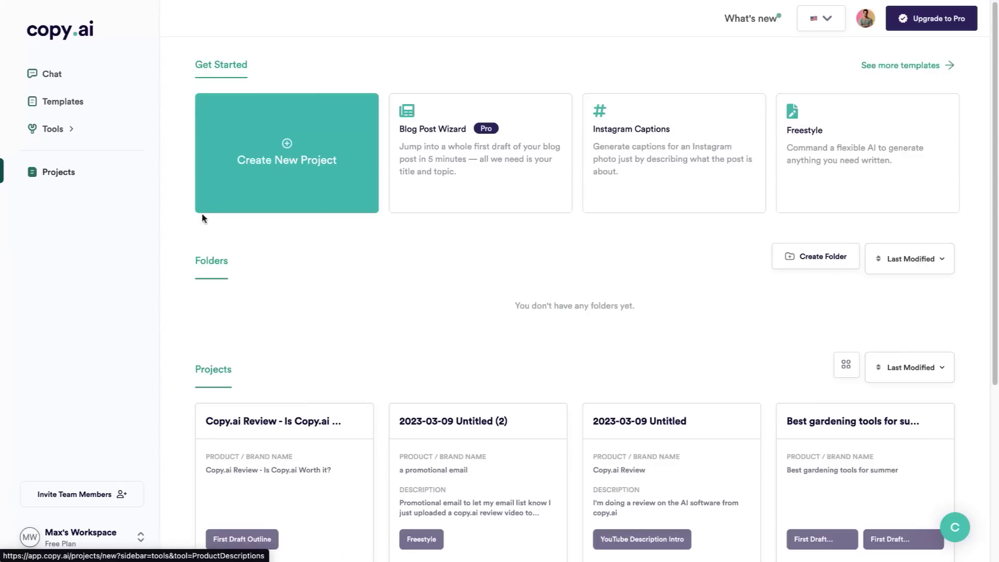
pyautogui.click(69, 129)
pyautogui.scroll(-1, 122, 268)
pyautogui.scroll(1, 130, 261)
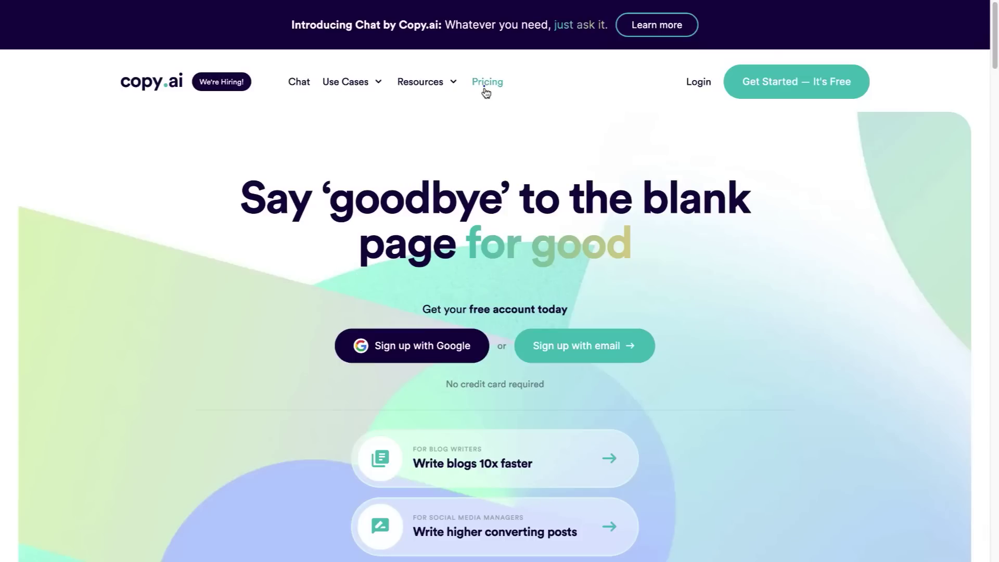
# - Open Pricing and compare the Pro plan's $36 yearly and $49 monthly prices, ending on yearly billing
pyautogui.click(485, 83)
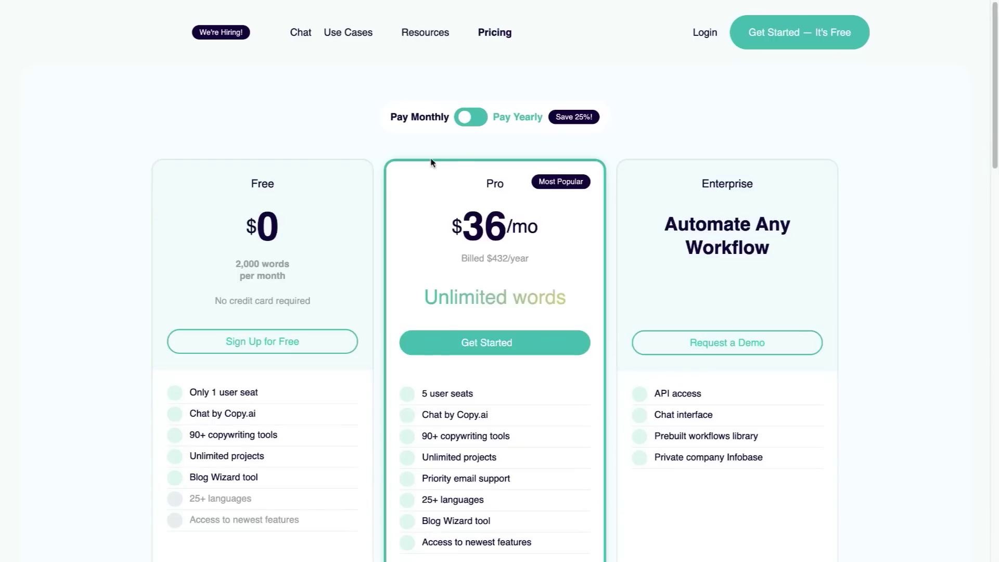
pyautogui.doubleClick(501, 225)
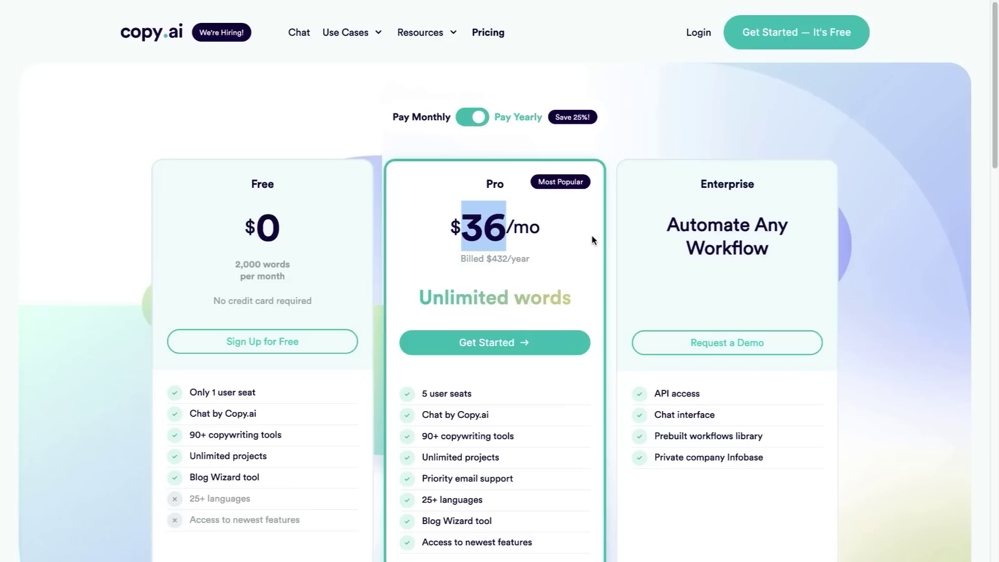
pyautogui.click(473, 117)
pyautogui.moveTo(513, 226); pyautogui.dragTo(477, 226)
pyautogui.click(476, 226)
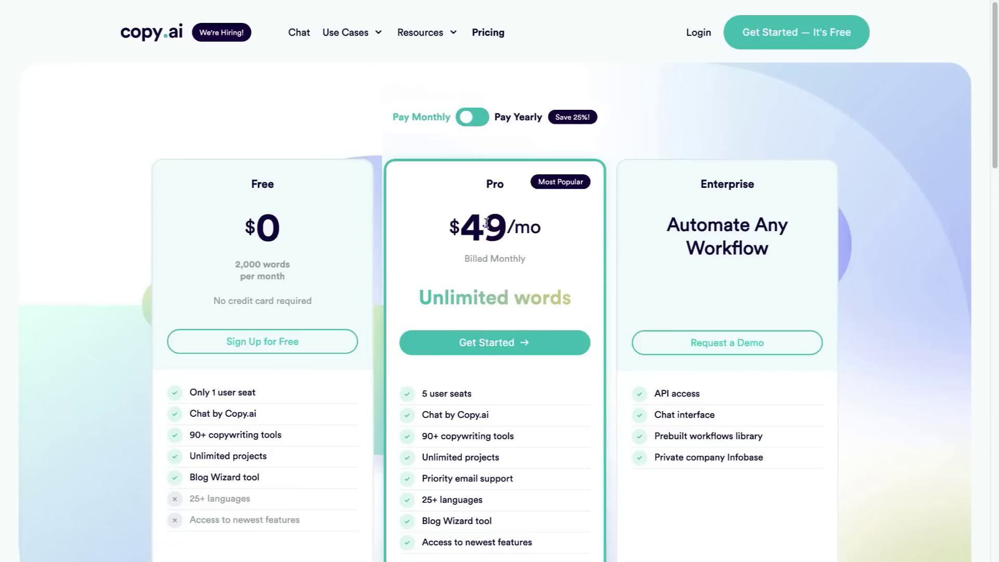
pyautogui.tripleClick(582, 287)
pyautogui.click(607, 245)
pyautogui.click(476, 115)
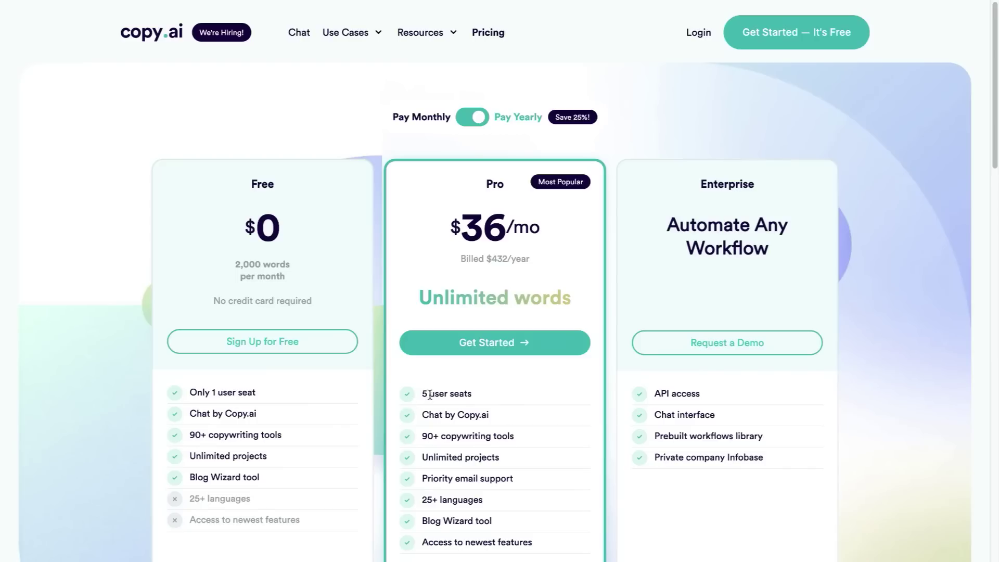
# - Review the Pro plan's features, including 90+ copywriting tools and 25+ languages
pyautogui.scroll(-1, 562, 361)
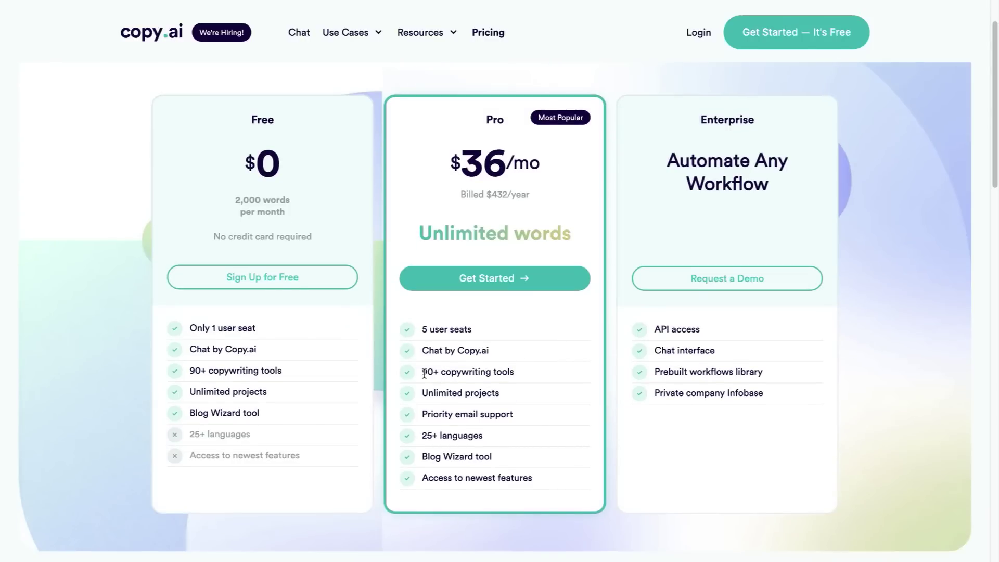
pyautogui.moveTo(420, 371); pyautogui.dragTo(544, 375)
pyautogui.click(545, 375)
pyautogui.moveTo(533, 435); pyautogui.dragTo(428, 435)
pyautogui.click(550, 424)
# - Expand the 'What languages does it support?' FAQ answer, then scroll back up to the pricing cards
pyautogui.scroll(-7, 550, 424)
pyautogui.click(563, 382)
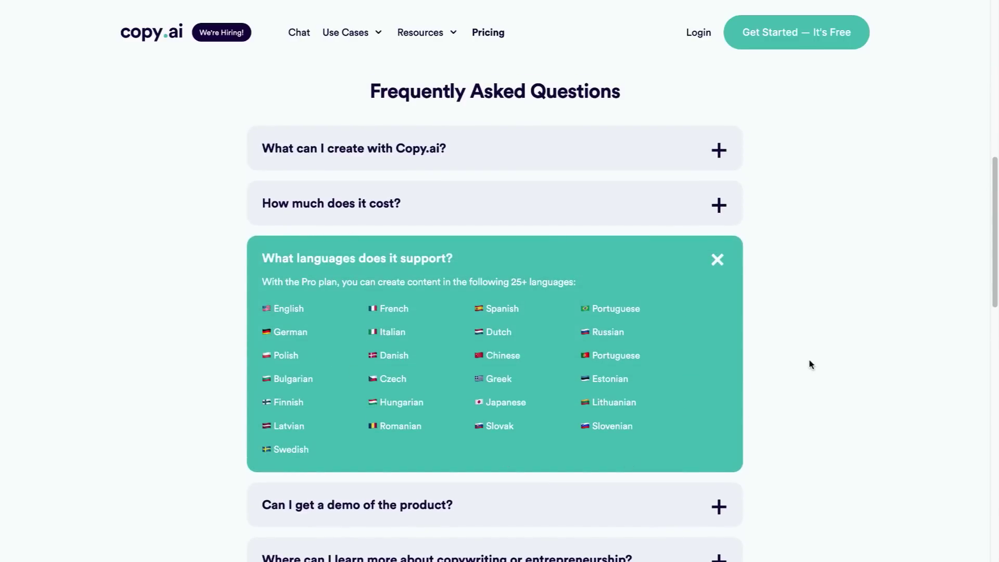
pyautogui.scroll(1, 765, 345)
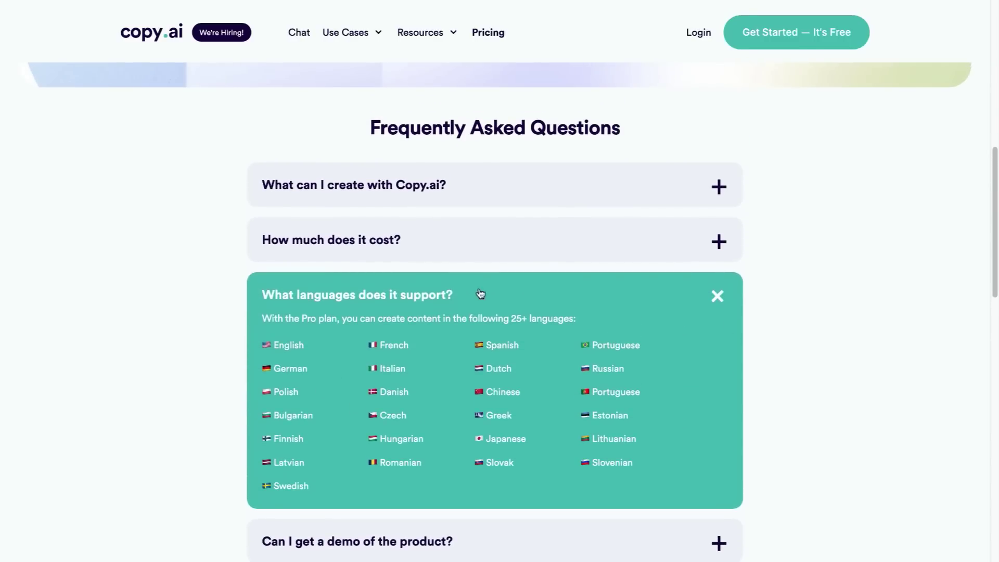
pyautogui.scroll(2, 787, 295)
pyautogui.scroll(-2, 787, 294)
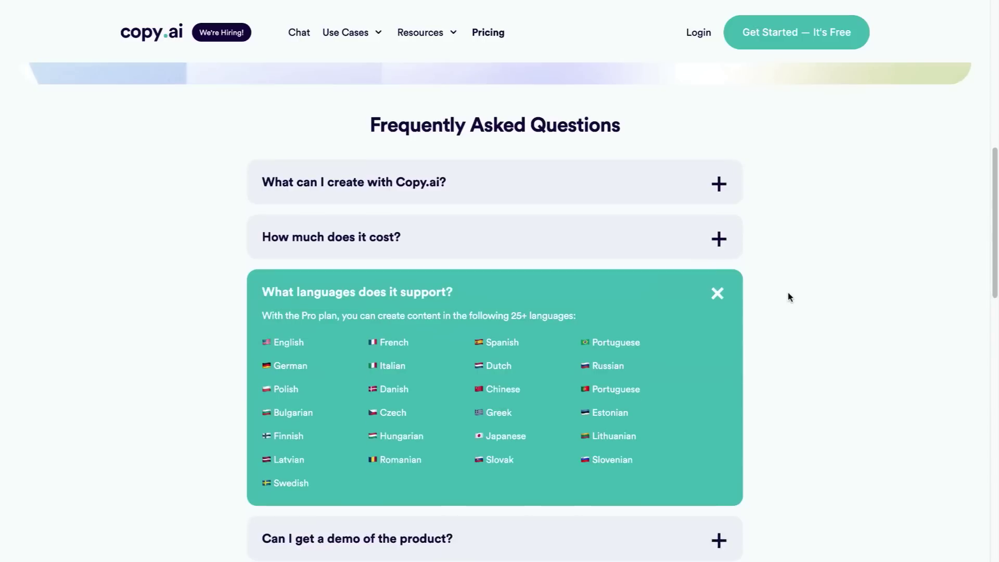
pyautogui.scroll(5, 787, 294)
pyautogui.scroll(3, 546, 307)
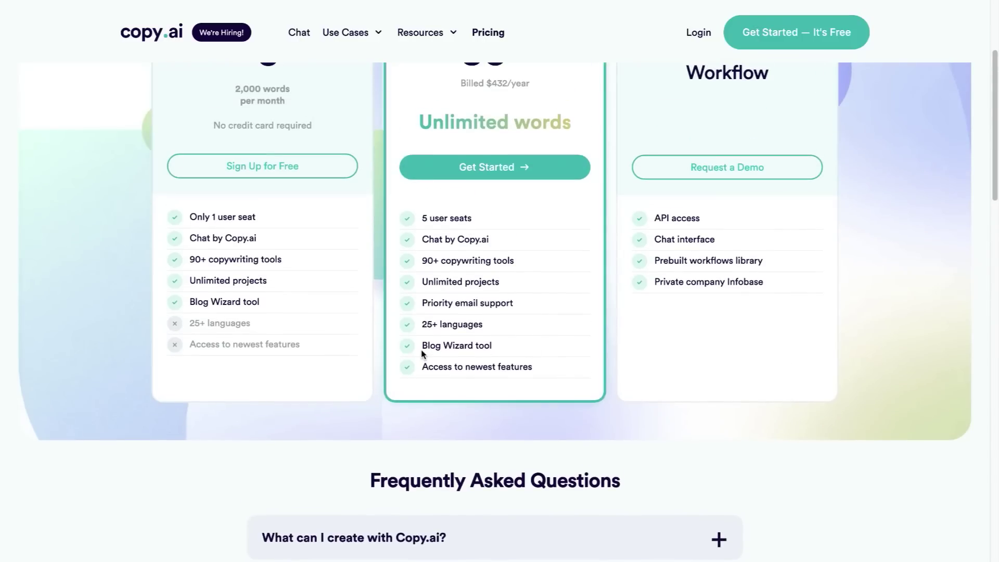
pyautogui.scroll(4, 593, 345)
pyautogui.scroll(1, 606, 314)
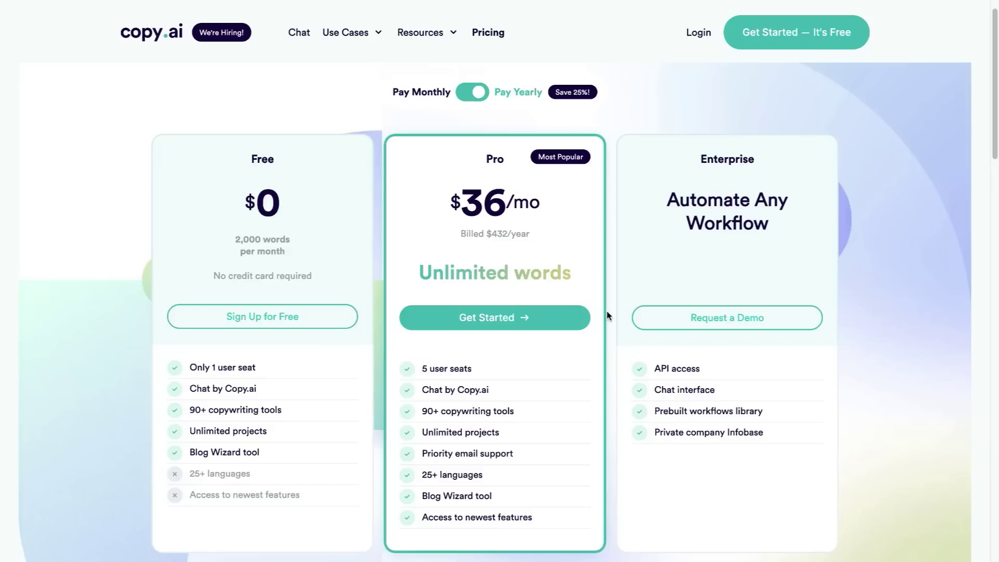
# - Compare the Free plan's $0 for 2,000 words with the Pro plan's $36/mo pricing
pyautogui.moveTo(238, 155); pyautogui.dragTo(337, 239)
pyautogui.click(307, 265)
pyautogui.click(347, 281)
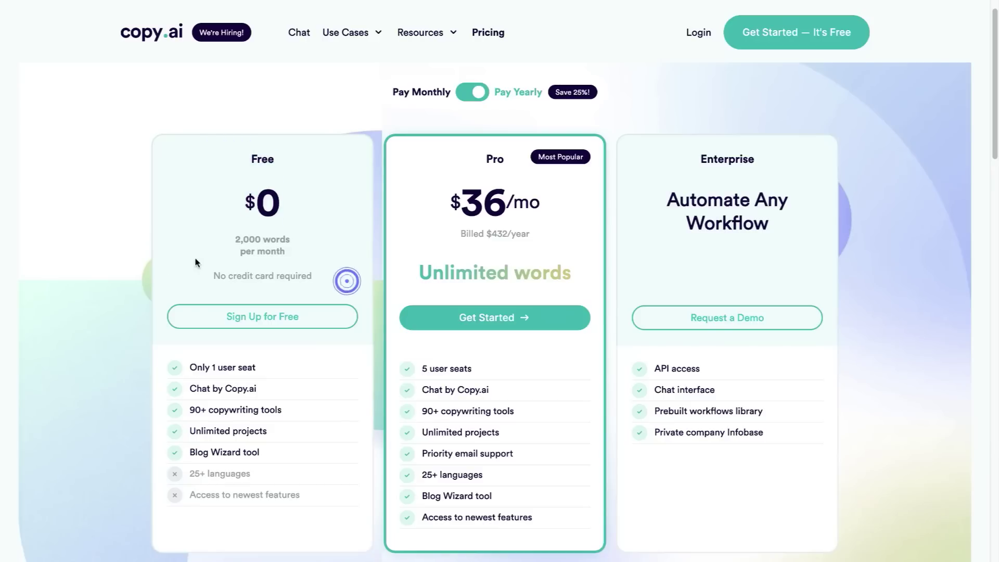
pyautogui.click(243, 241)
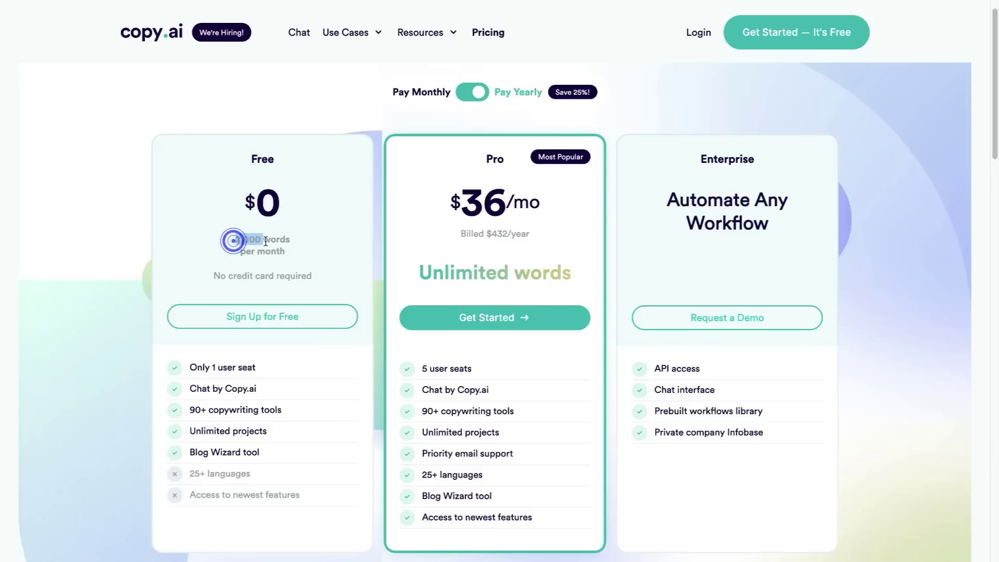
pyautogui.click(356, 227)
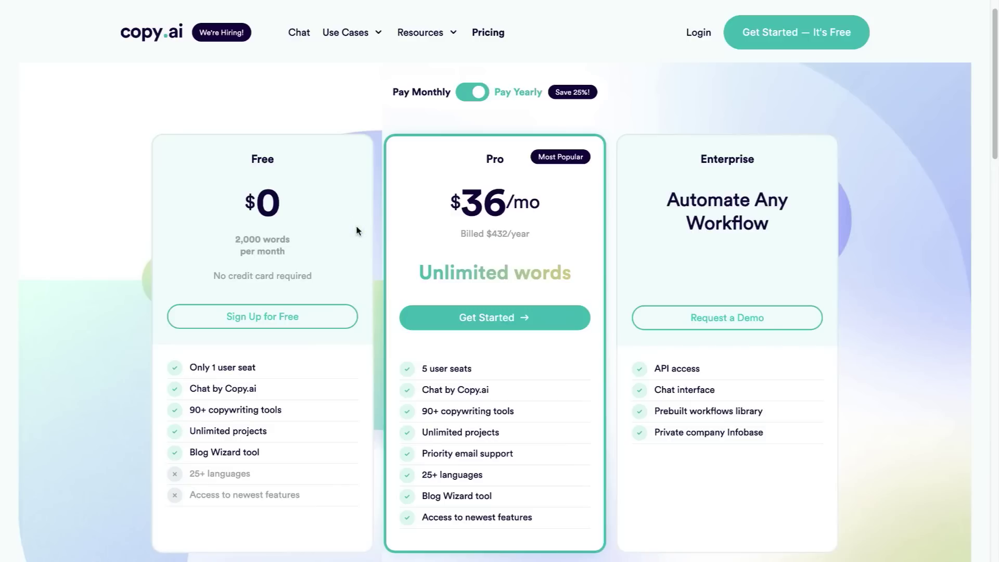